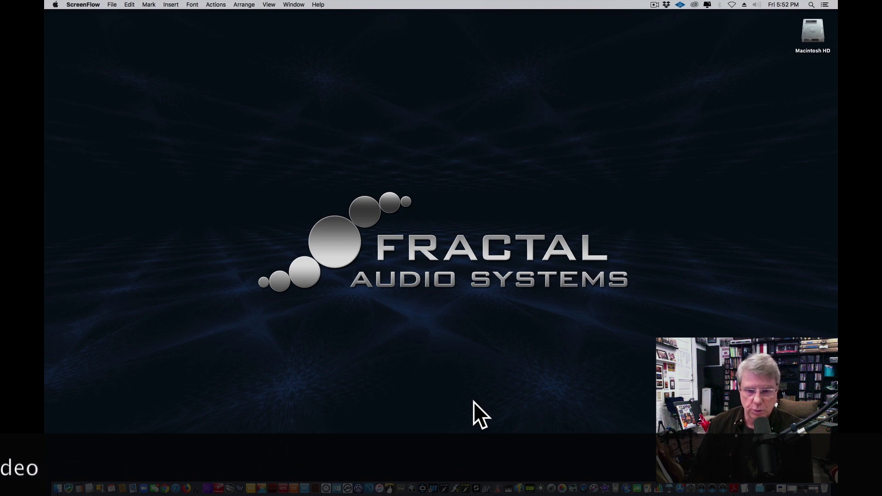
# Launch Fractal-Bot from the Dock and select Axe-Fx III as the device
pyautogui.click(486, 488)
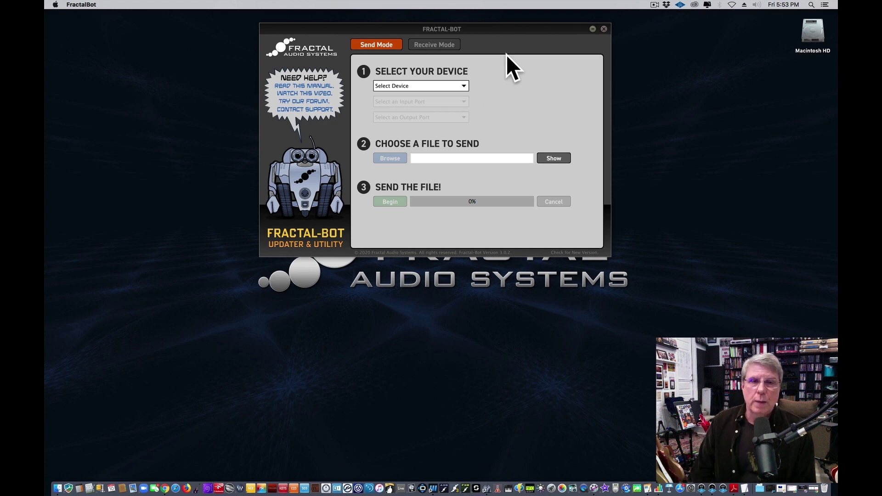
pyautogui.click(463, 86)
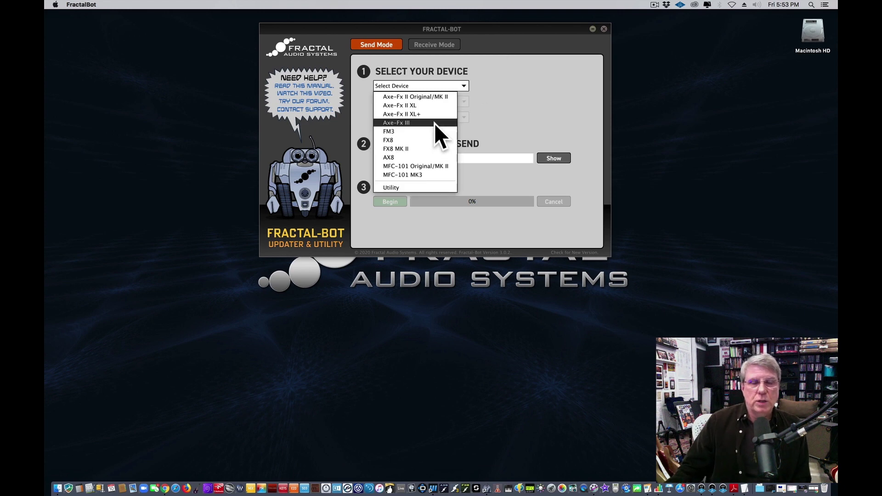
pyautogui.click(435, 123)
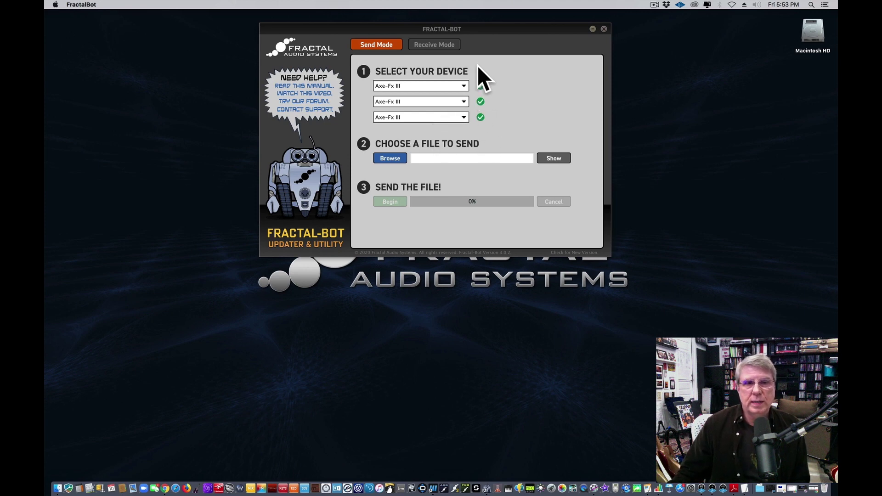
# Toggle between Receive and Send Mode, finishing in Send Mode with the file browser open
pyautogui.click(440, 44)
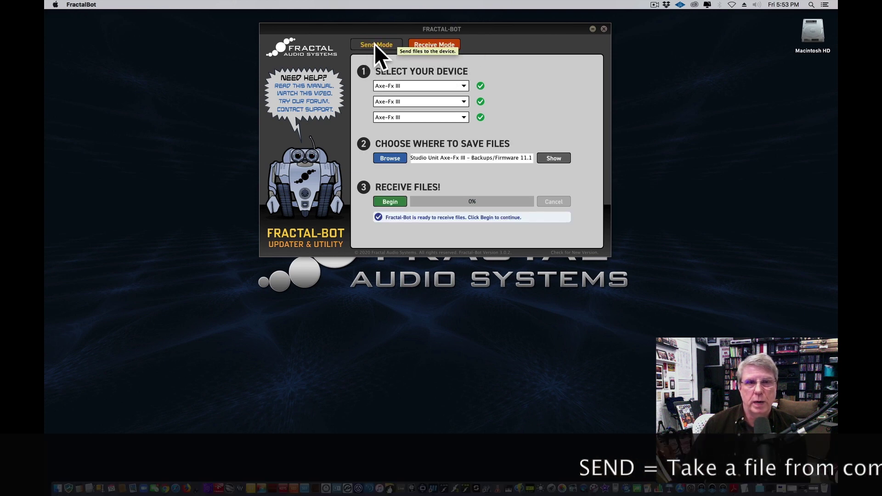
pyautogui.click(374, 44)
pyautogui.click(428, 45)
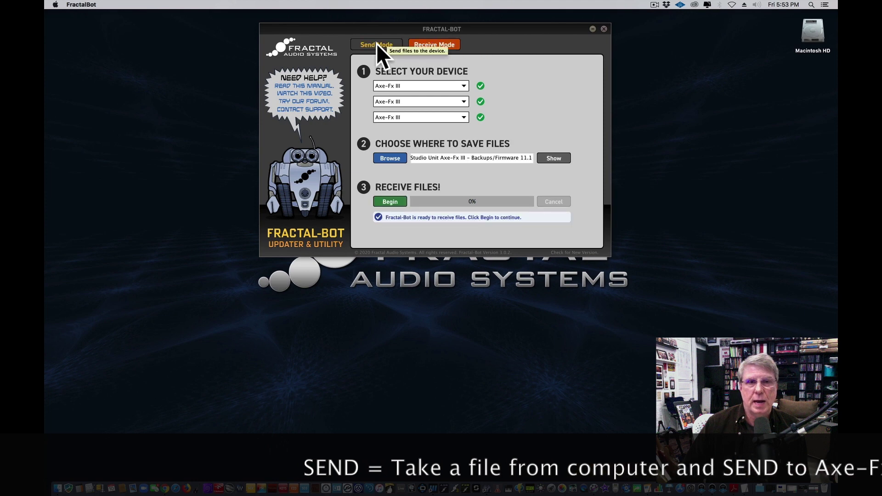
pyautogui.click(375, 44)
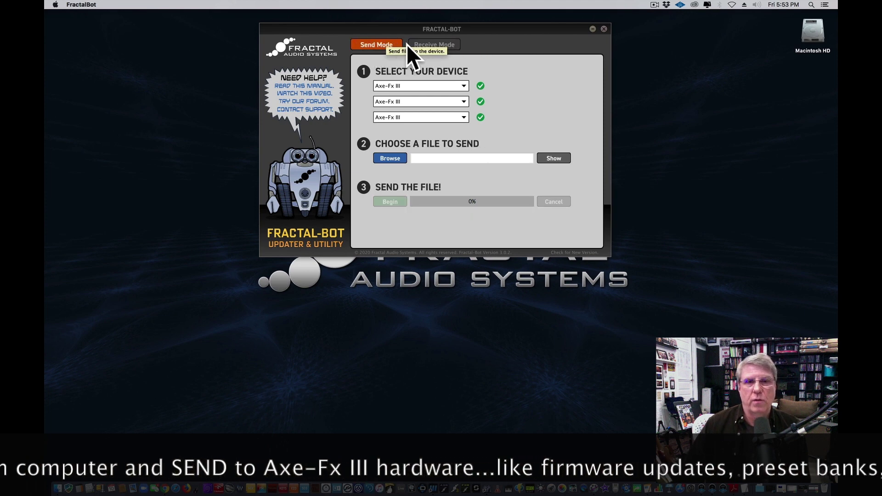
pyautogui.click(428, 45)
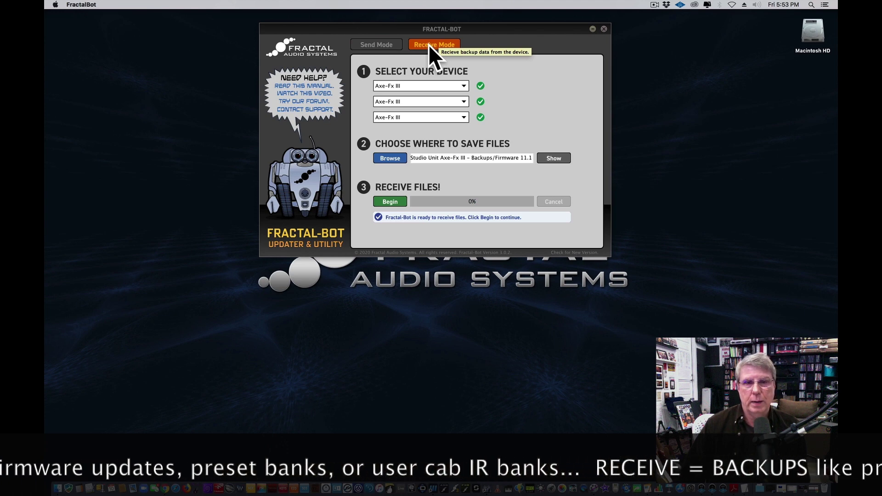
pyautogui.click(376, 43)
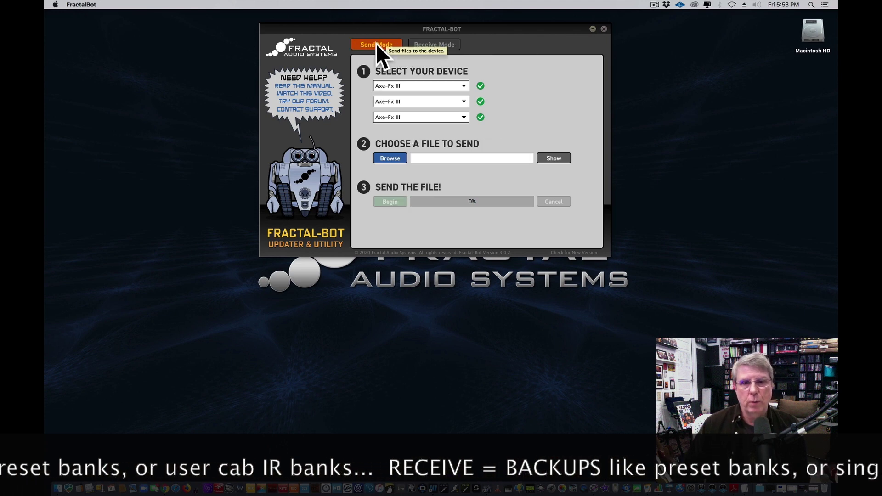
pyautogui.click(390, 158)
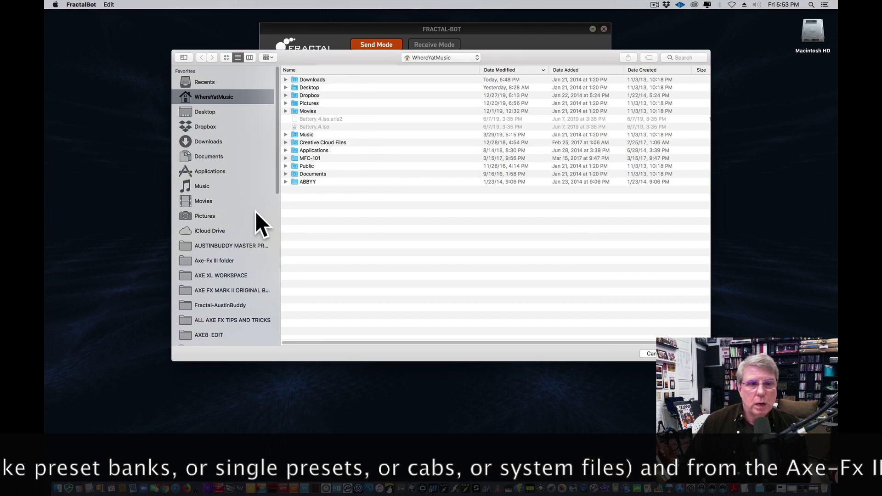
# Load axefxiii_dsp_rel_11p01.syx from Axe-Fx III > AXE-III FIRMWARES ETC. > 11.0 firmware as the file to send
pyautogui.click(243, 260)
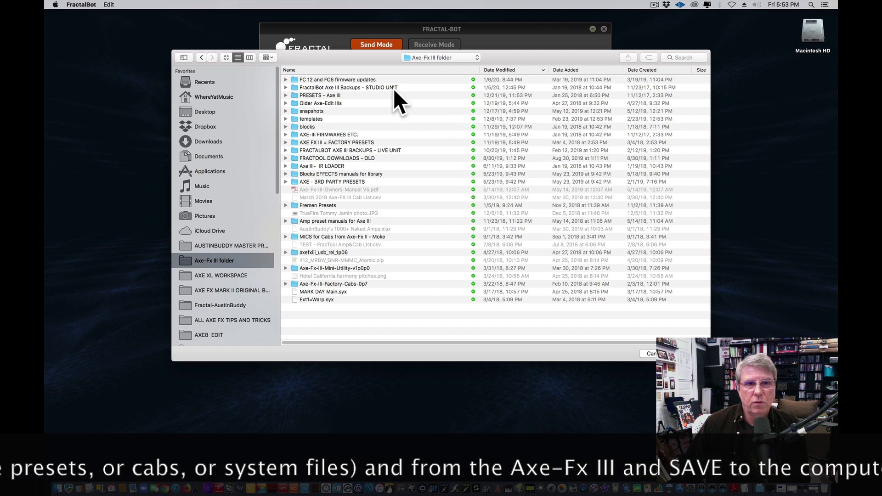
pyautogui.doubleClick(363, 134)
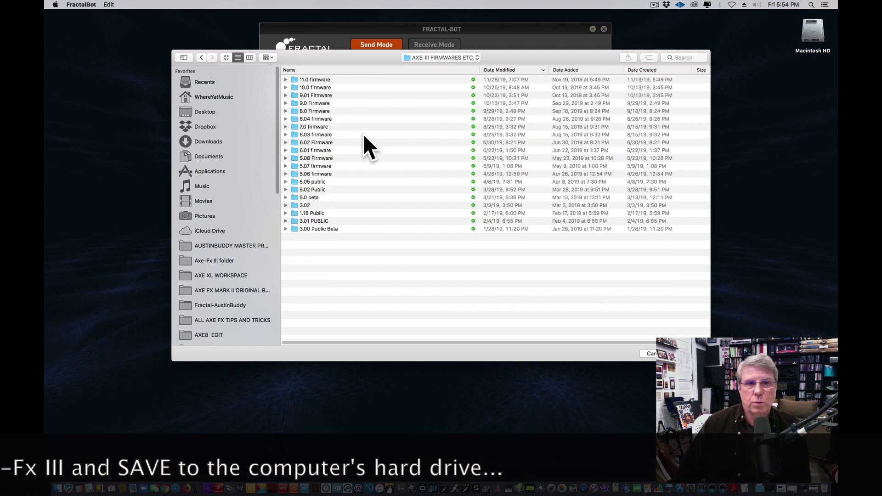
pyautogui.doubleClick(342, 79)
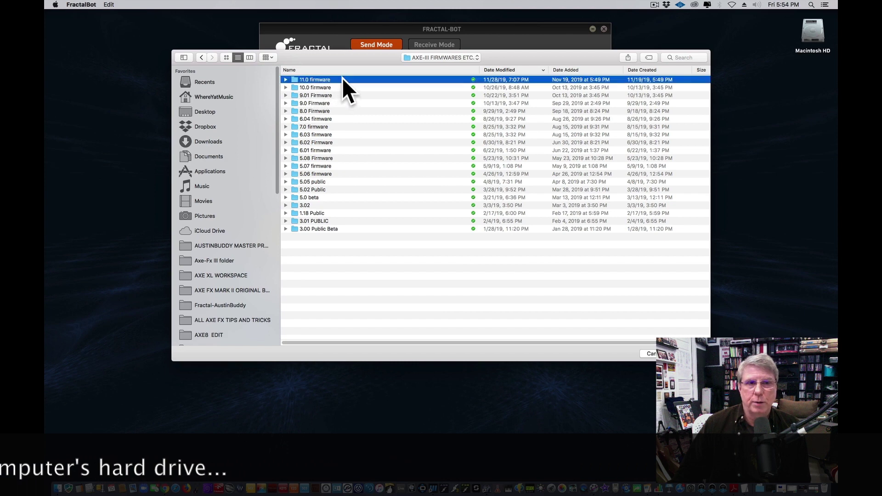
pyautogui.click(370, 95)
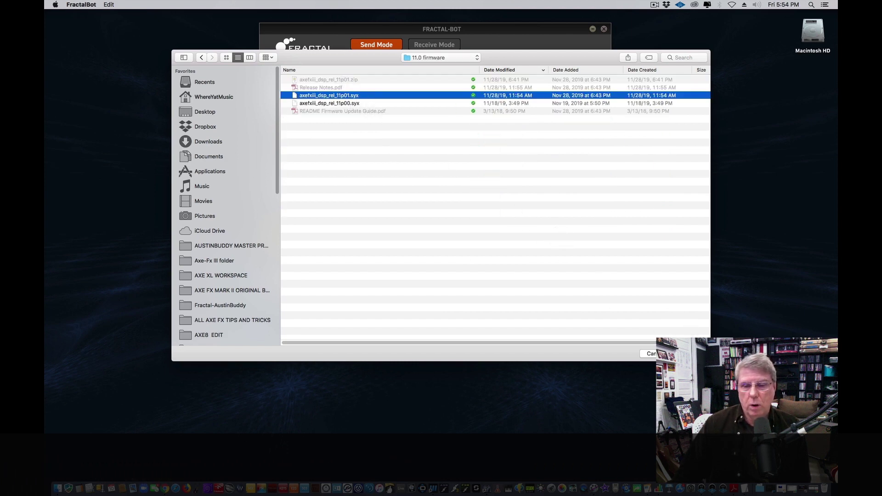
pyautogui.press('Return')
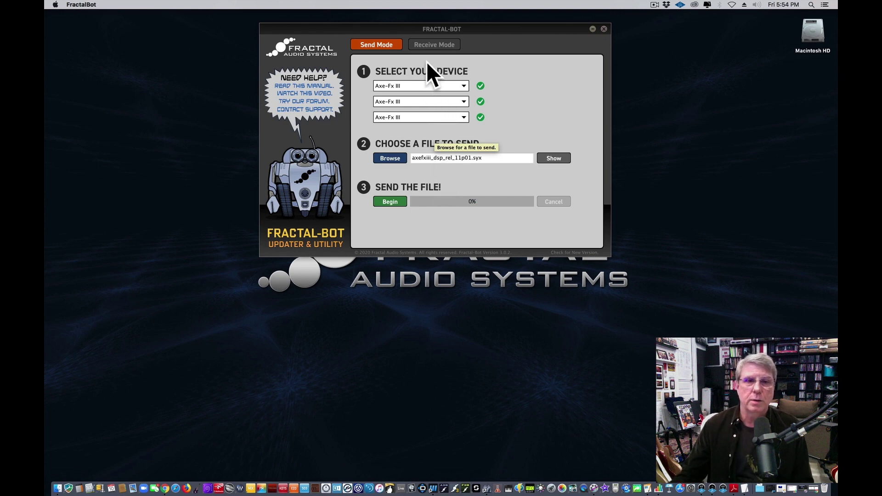
# In Receive Mode, set the save folder to FractalBot Axe III Backups - STUDIO UNIT > Firmware 11.1
pyautogui.click(424, 45)
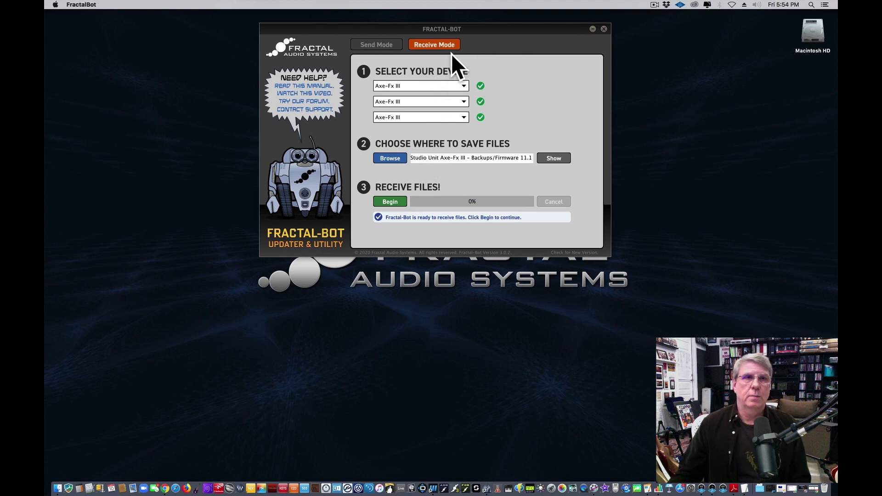
pyautogui.click(393, 159)
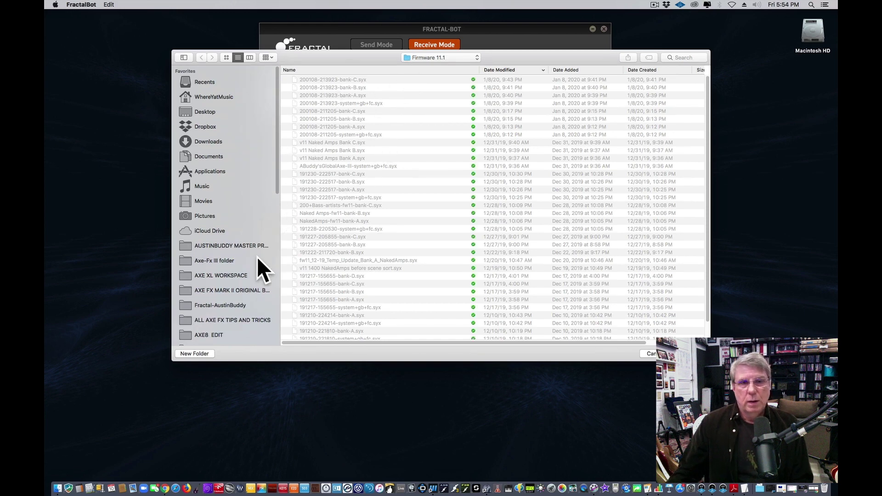
pyautogui.click(246, 260)
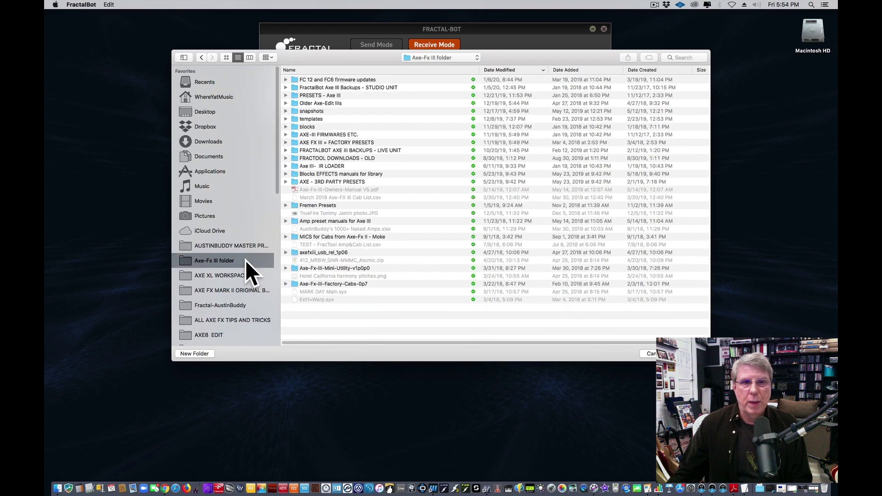
pyautogui.doubleClick(409, 87)
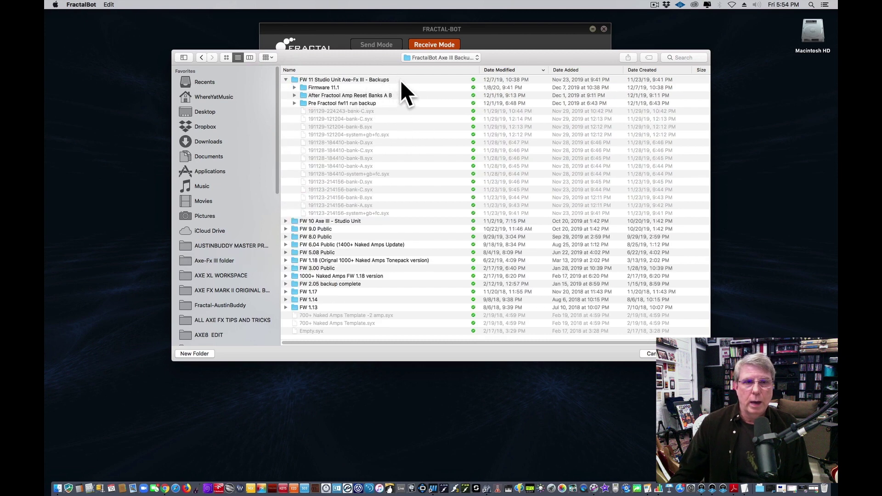
pyautogui.doubleClick(369, 85)
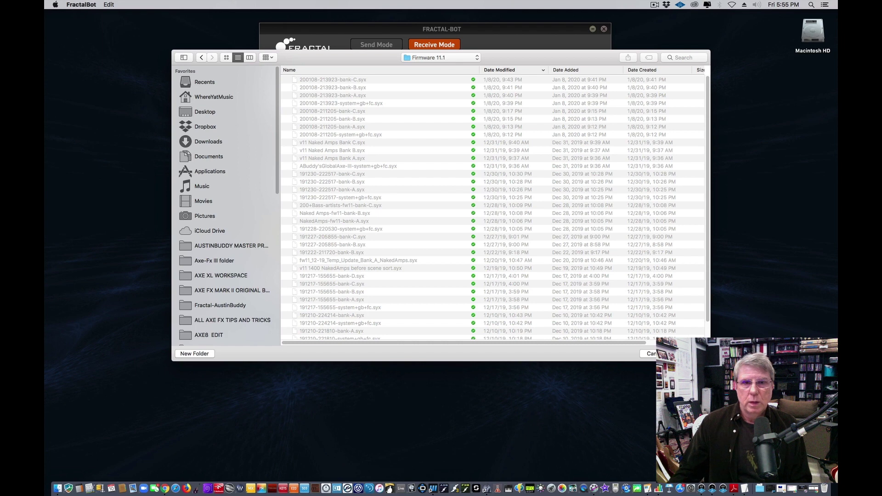
pyautogui.click(689, 353)
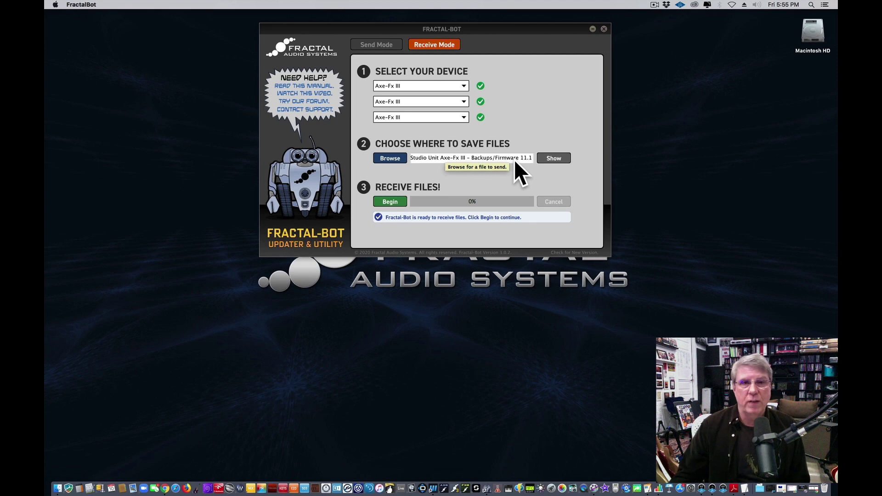
pyautogui.click(391, 201)
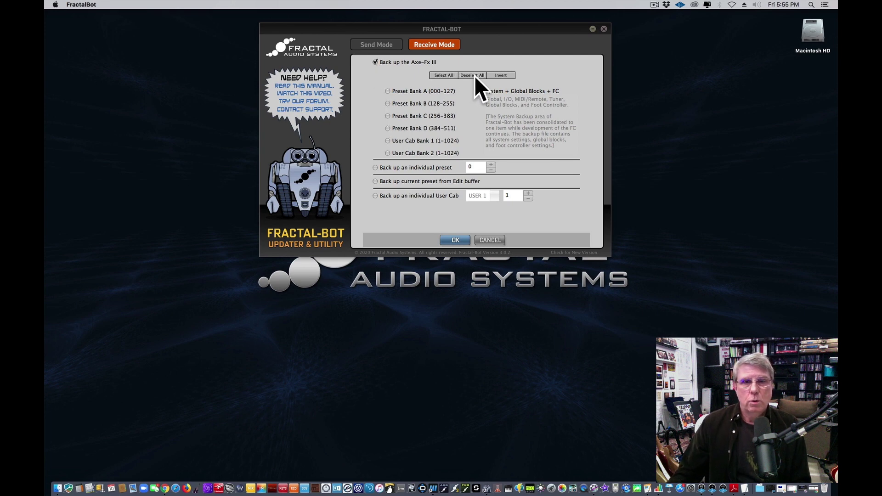
pyautogui.click(445, 76)
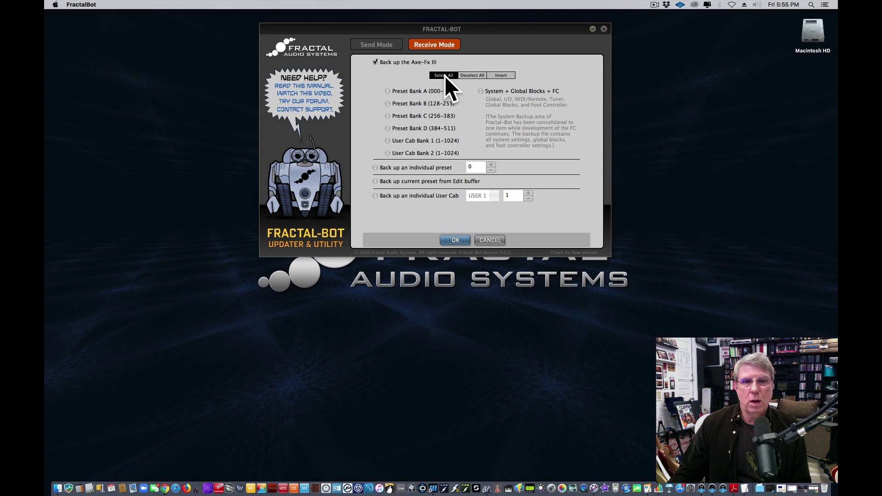
pyautogui.click(481, 92)
pyautogui.click(387, 144)
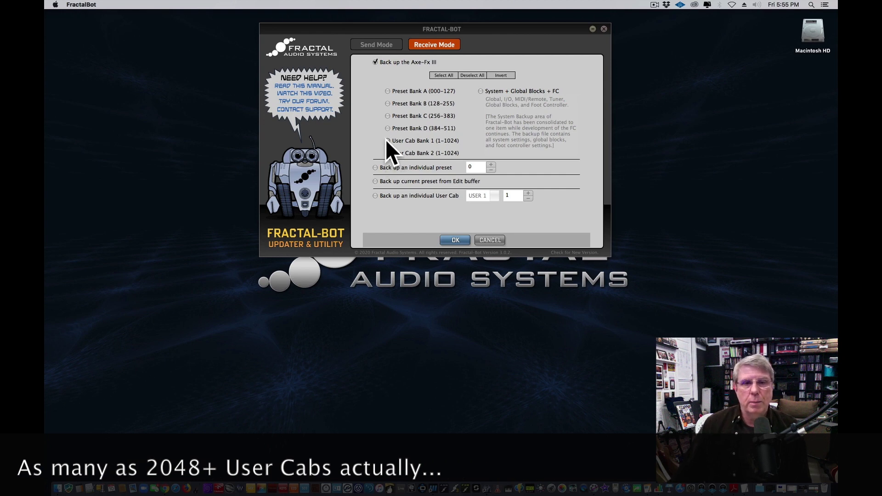
pyautogui.click(386, 140)
pyautogui.click(388, 92)
pyautogui.click(389, 104)
pyautogui.click(388, 116)
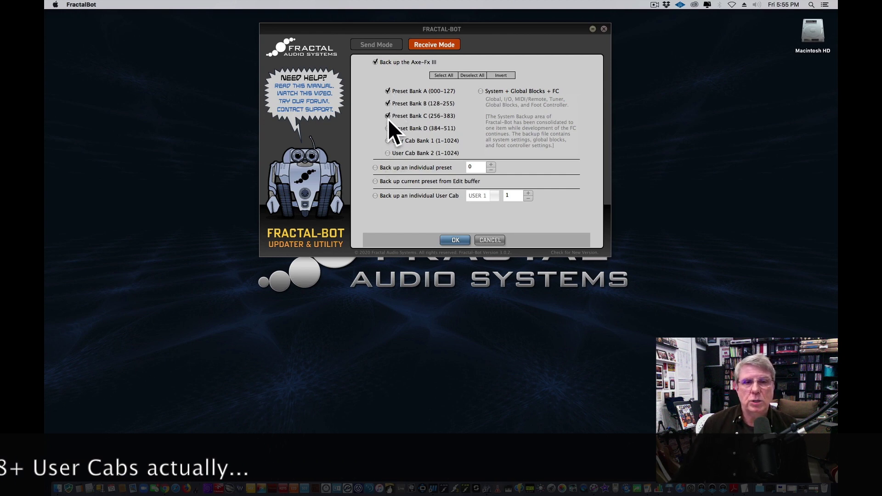
pyautogui.click(387, 129)
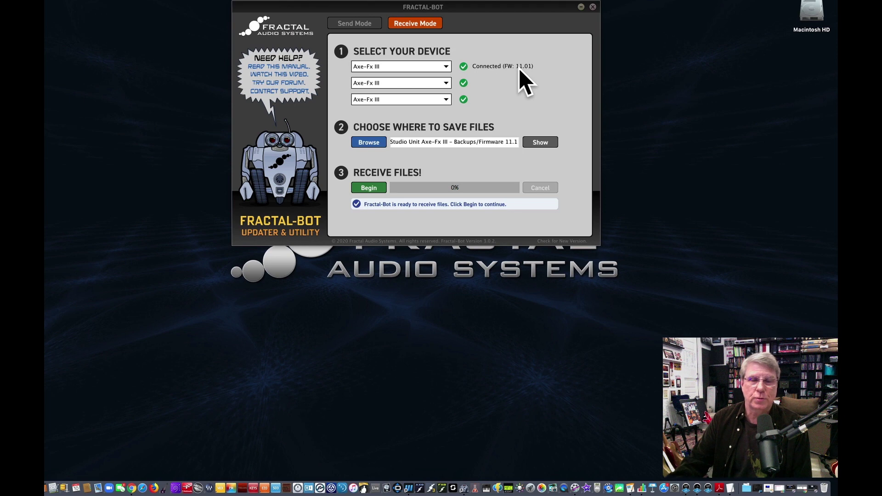
# Back up only System + Global Blocks + FC and Preset Bank A (0-127)
pyautogui.click(368, 187)
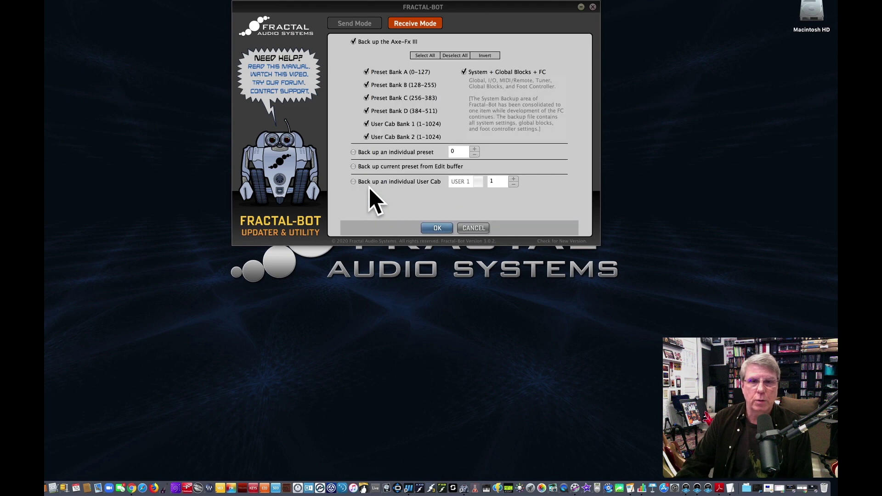
pyautogui.click(454, 56)
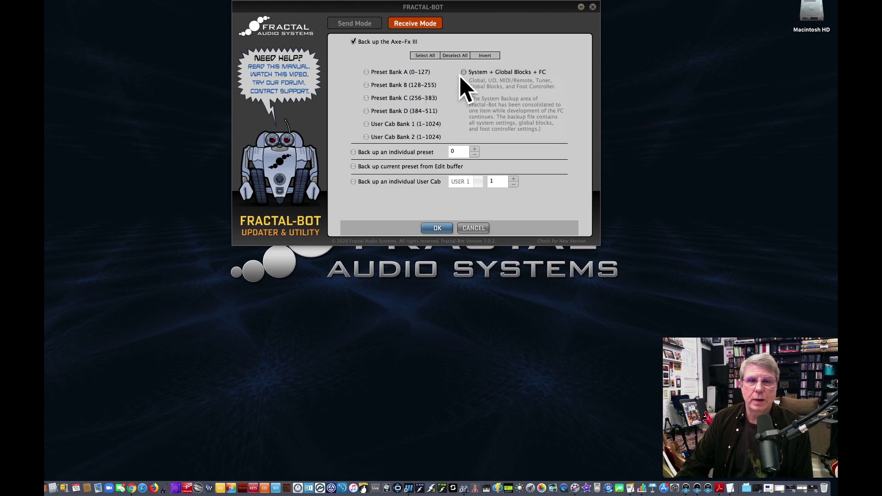
pyautogui.click(464, 72)
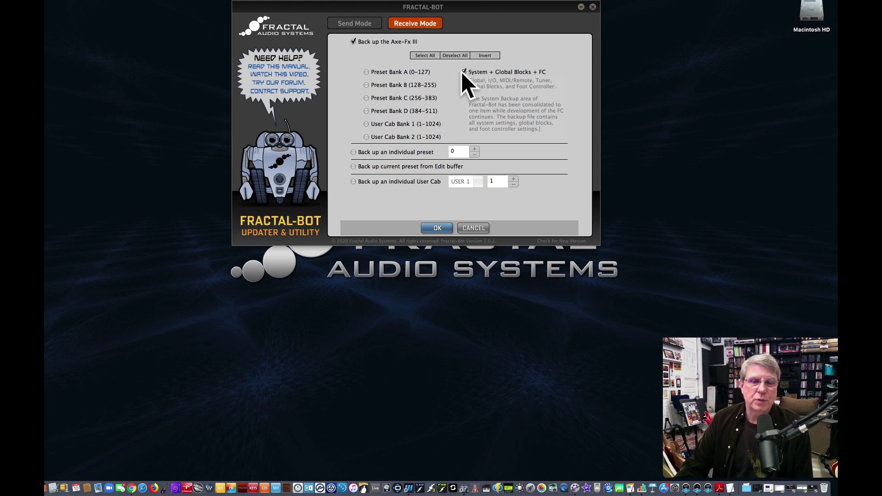
pyautogui.click(366, 72)
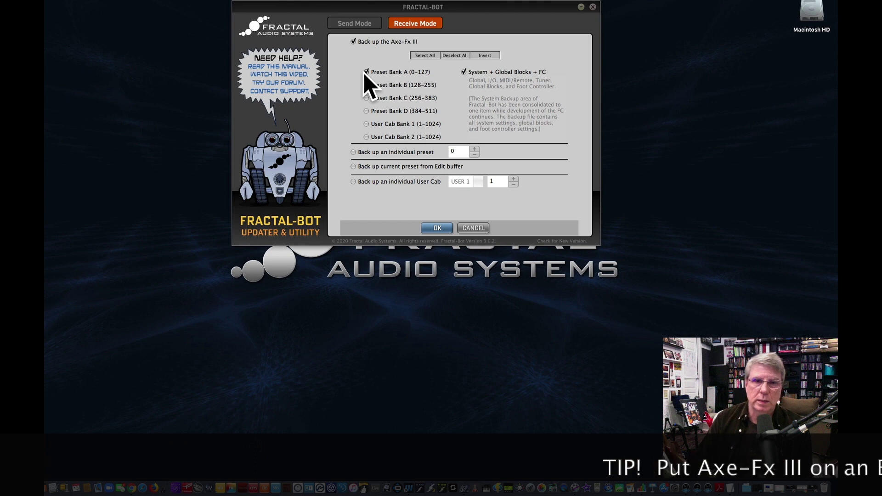
pyautogui.click(437, 228)
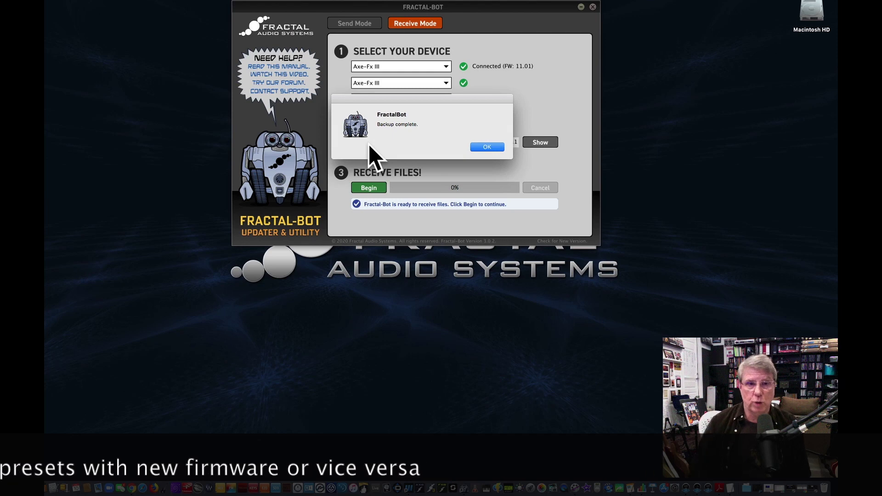
# Dismiss the backup notice, switch to Send Mode and select Empty.syx from the STUDIO UNIT backups folder
pyautogui.click(490, 148)
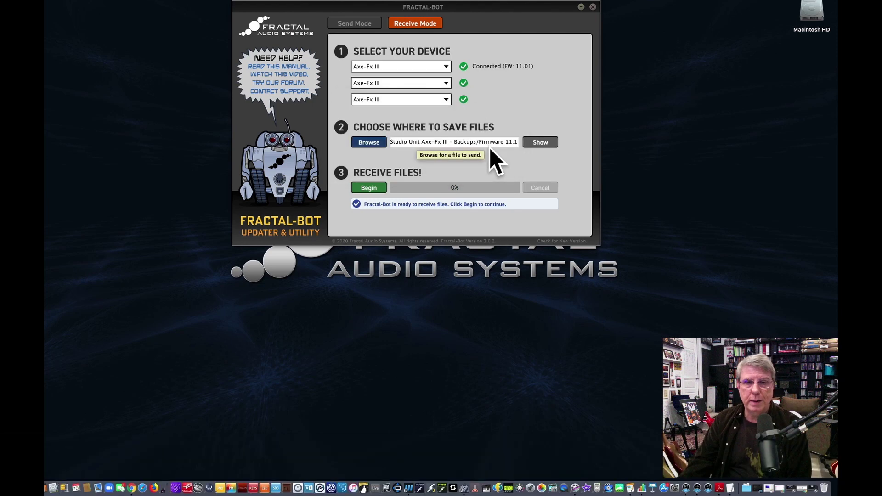
pyautogui.click(357, 23)
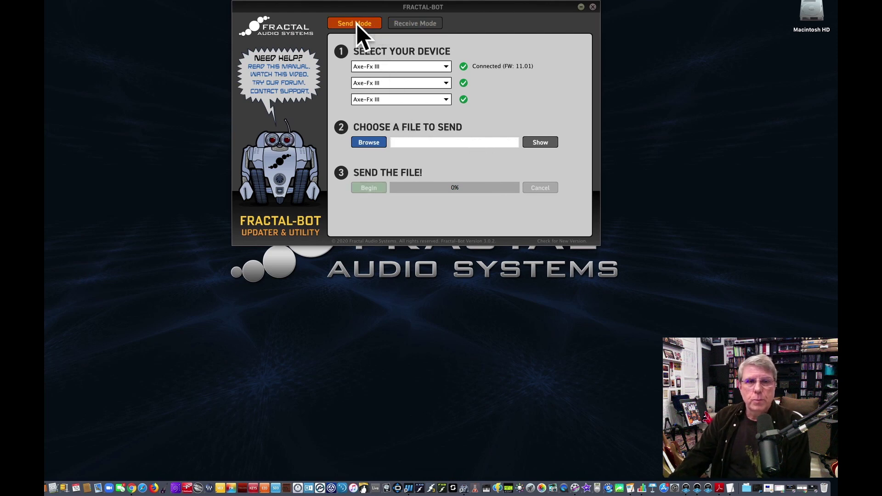
pyautogui.click(369, 142)
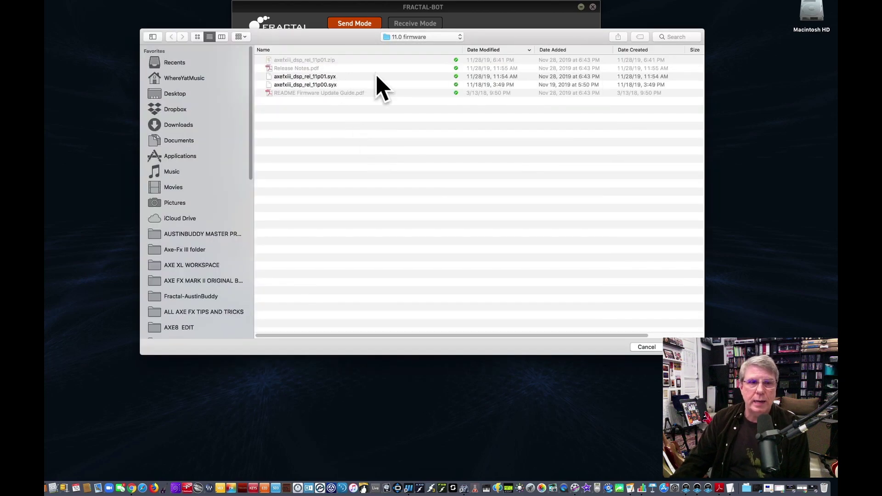
pyautogui.click(426, 39)
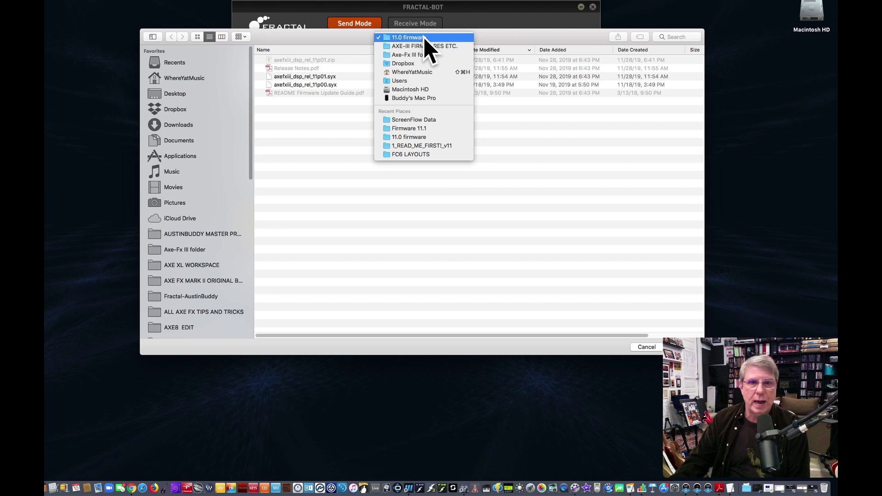
pyautogui.click(442, 55)
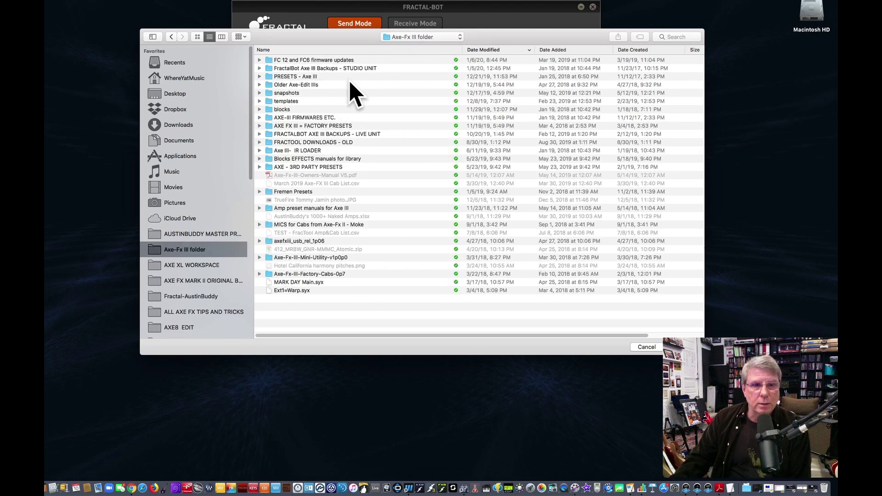
pyautogui.doubleClick(383, 69)
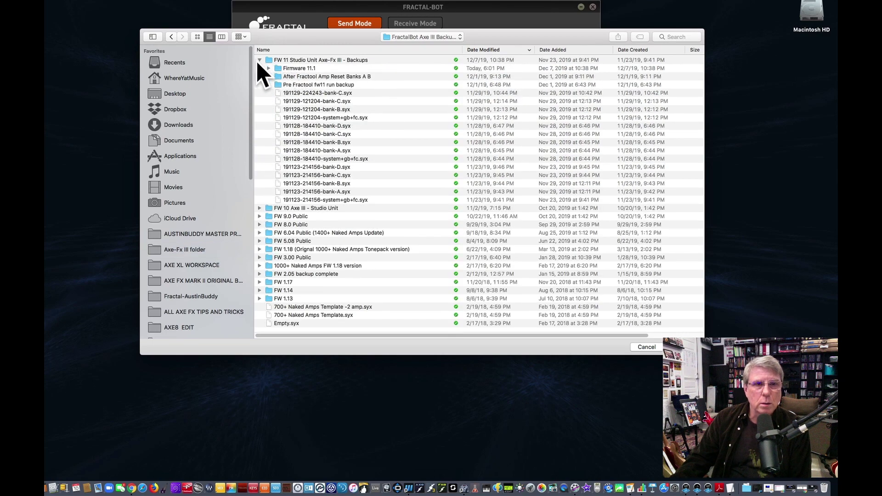
pyautogui.click(259, 61)
pyautogui.click(310, 184)
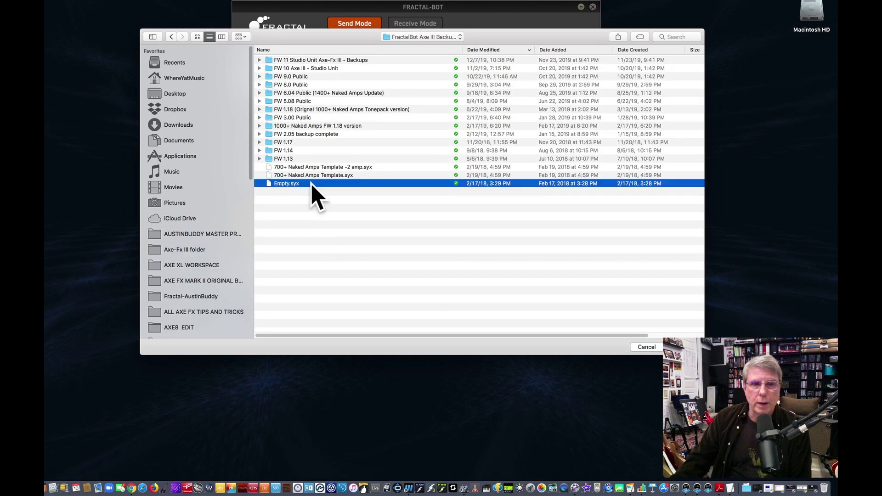
# Send Empty.syx to the Axe-Fx III with Bank A (Presets 000 - 127) as the destination
pyautogui.press('Return')
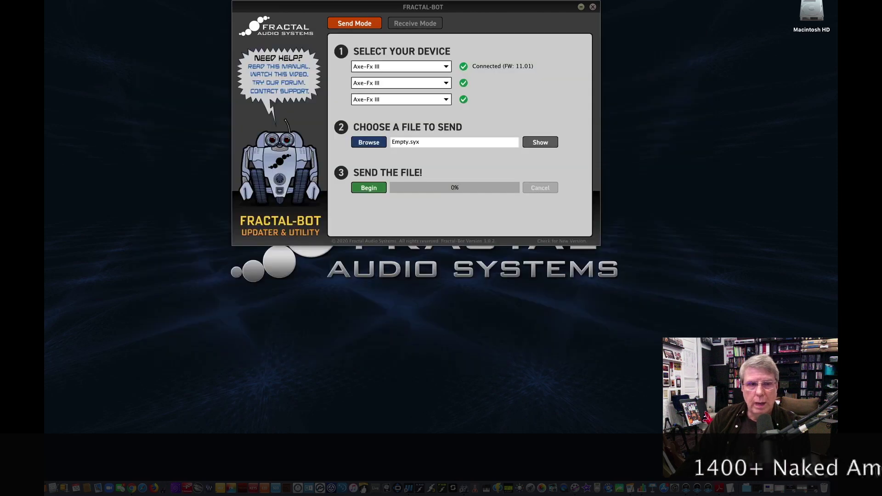
pyautogui.click(369, 187)
pyautogui.click(436, 158)
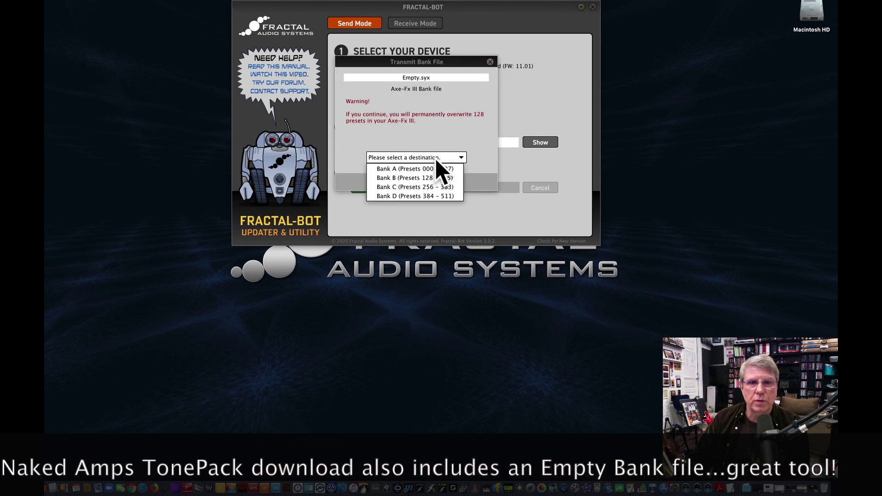
pyautogui.click(433, 169)
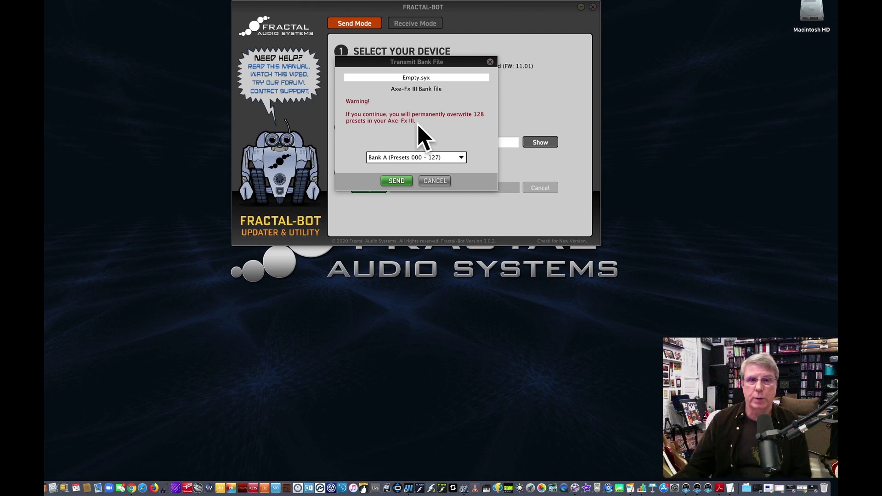
pyautogui.click(406, 180)
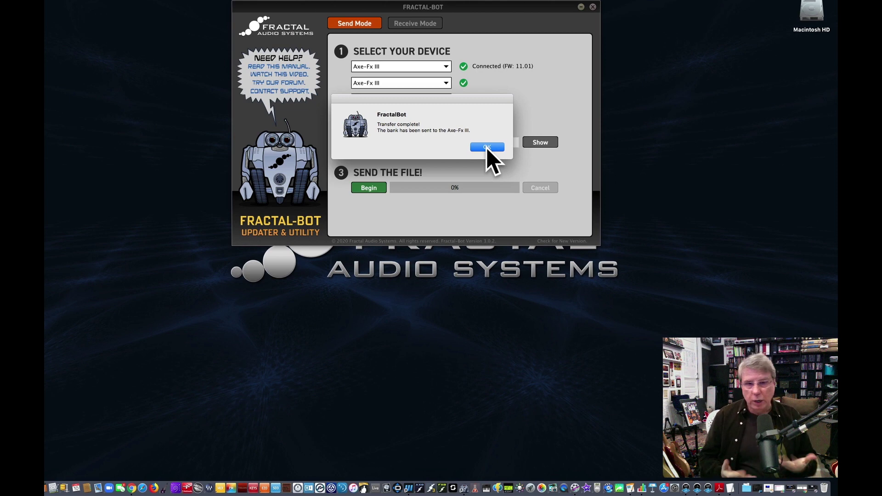
# Dismiss the transfer notice, switch to Receive Mode and reveal the Firmware 11.1 backup folder in Finder
pyautogui.click(487, 148)
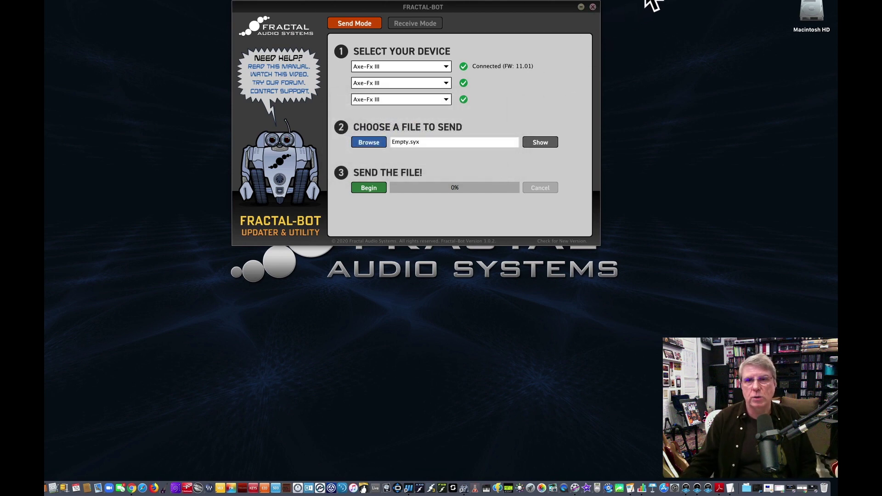
pyautogui.click(411, 26)
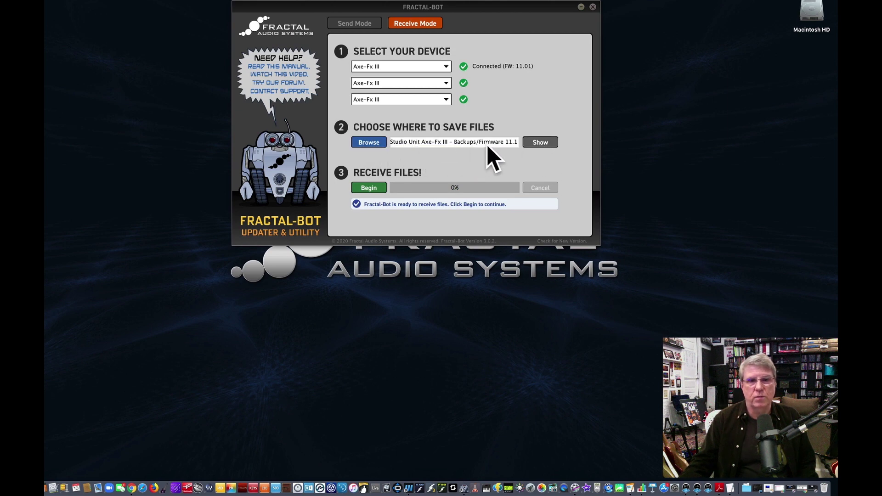
pyautogui.click(541, 144)
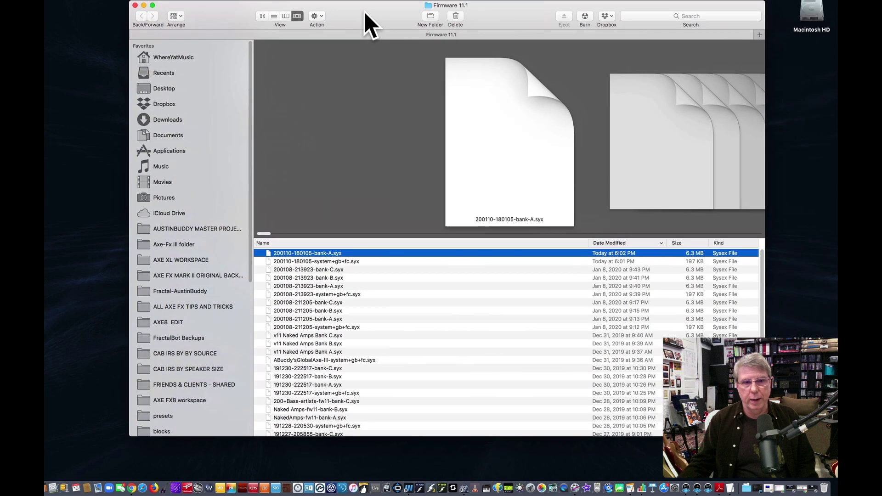
# Move and minimize the Firmware 11.1 Finder window, ending back in Receive Mode
pyautogui.moveTo(366, 23); pyautogui.dragTo(337, 24)
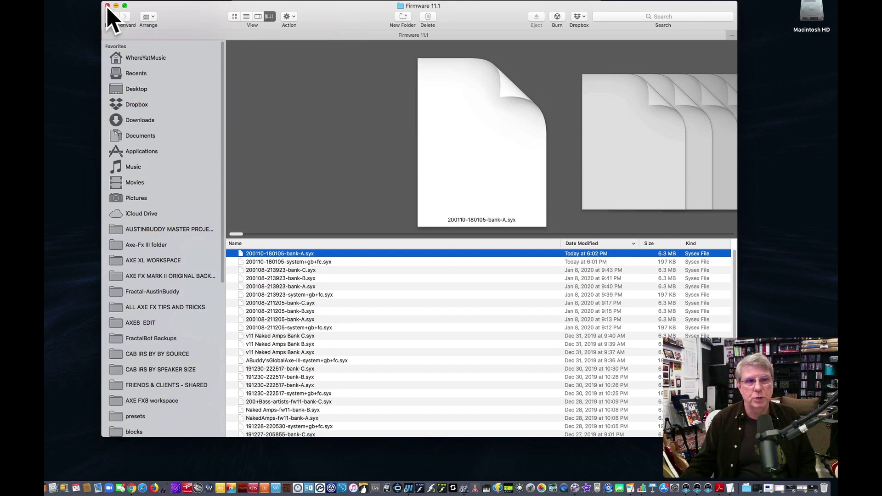
pyautogui.press('super+m')
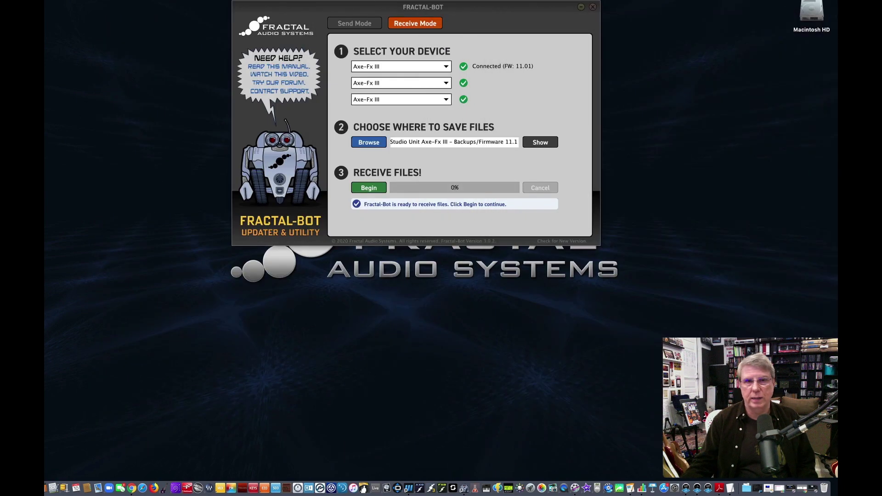
pyautogui.click(345, 26)
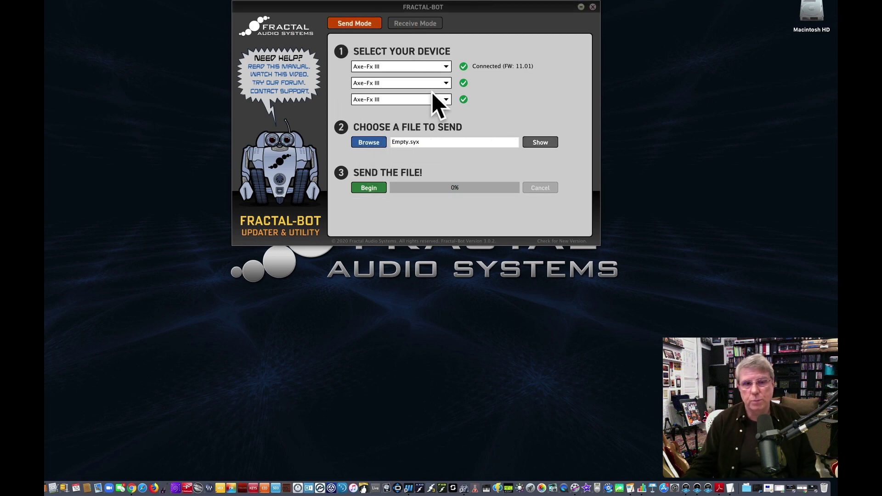
pyautogui.click(423, 21)
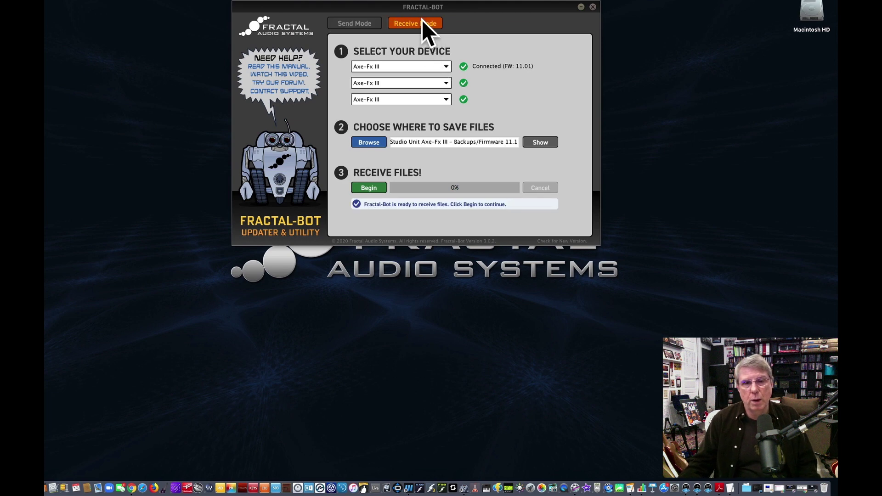